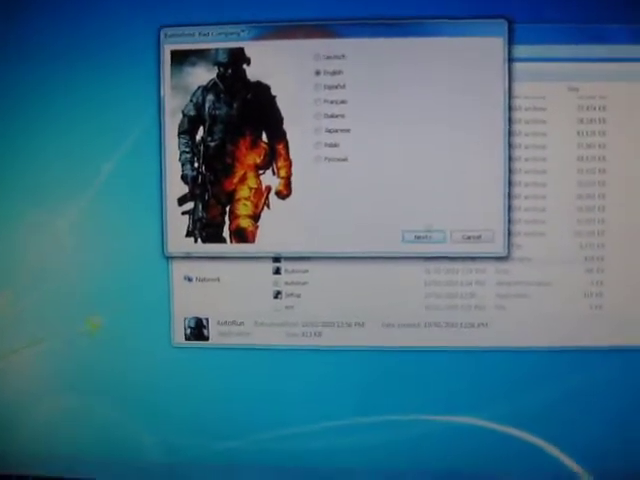
Step: Keep English as the game language when launching from the disc
left_click(424, 240)
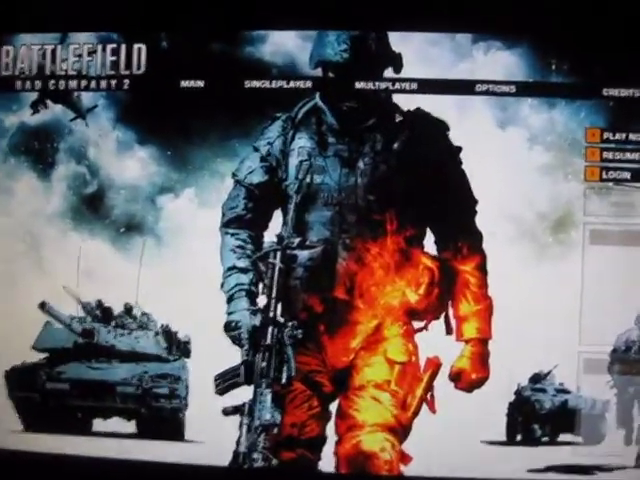
mouse_move(352, 46)
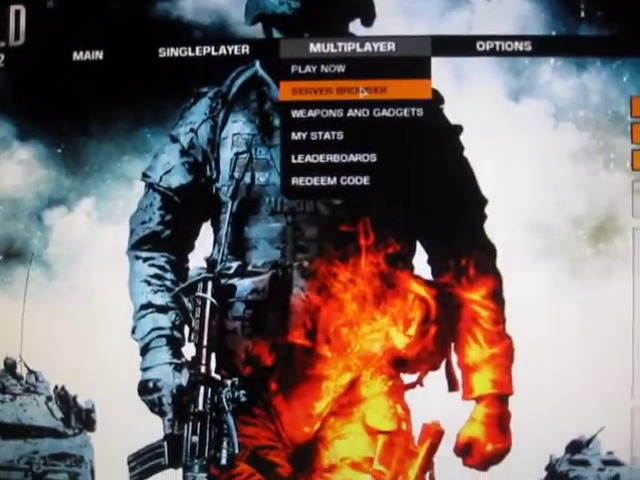
Step: Go to the multiplayer Server Browser and log in to the EA account
left_click(355, 89)
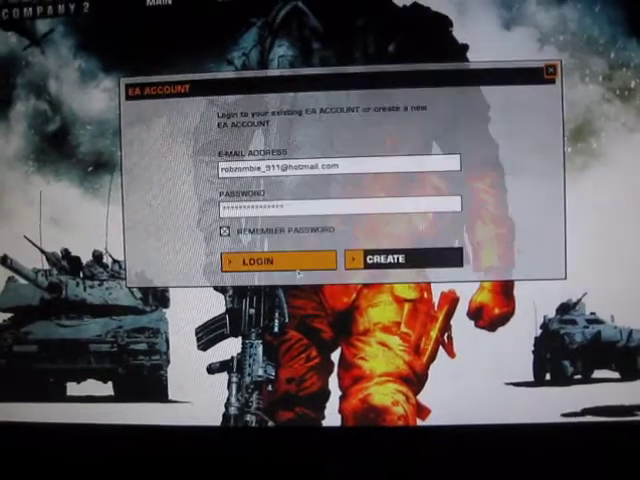
left_click(278, 260)
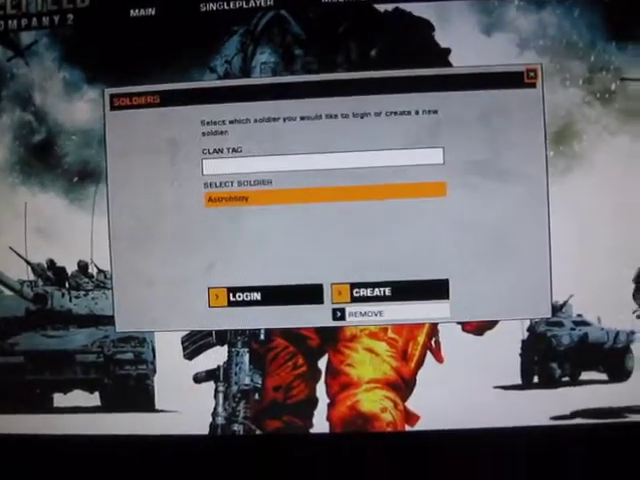